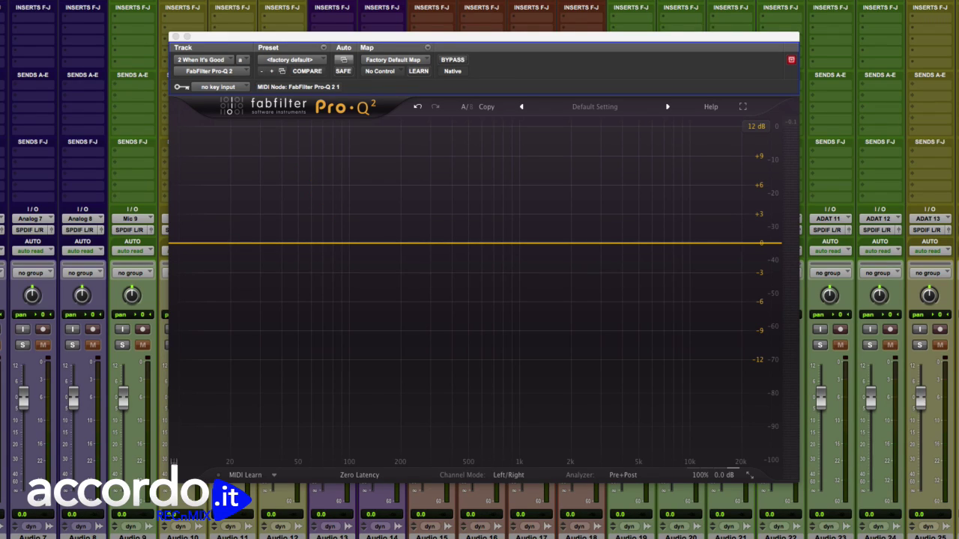
- Play the track to view its spectrum in the EQ analyzer, and stop playback
key(space)
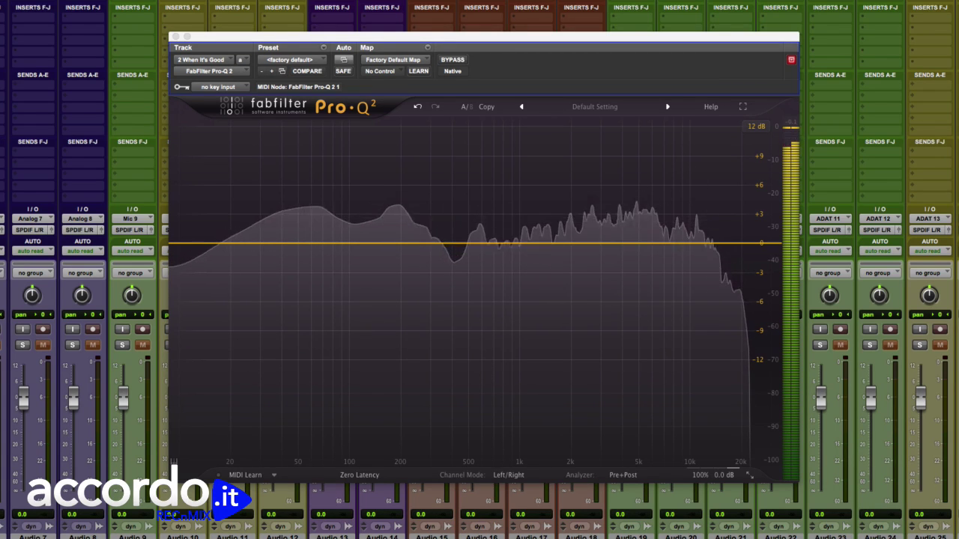
key(space)
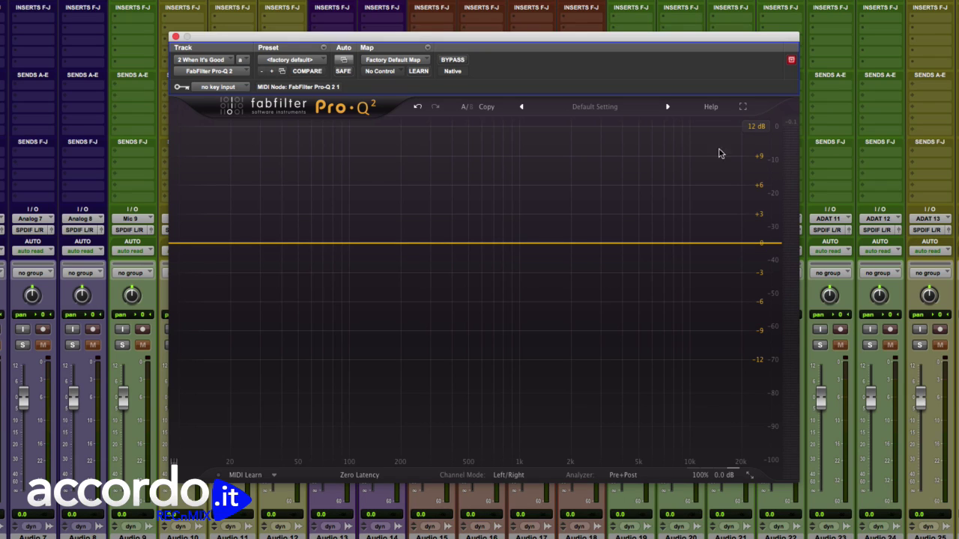
- Add and solo a bell band at about 2828 Hz with +6.2 dB gain, ending with its gain reset to 0 dB
click(597, 185)
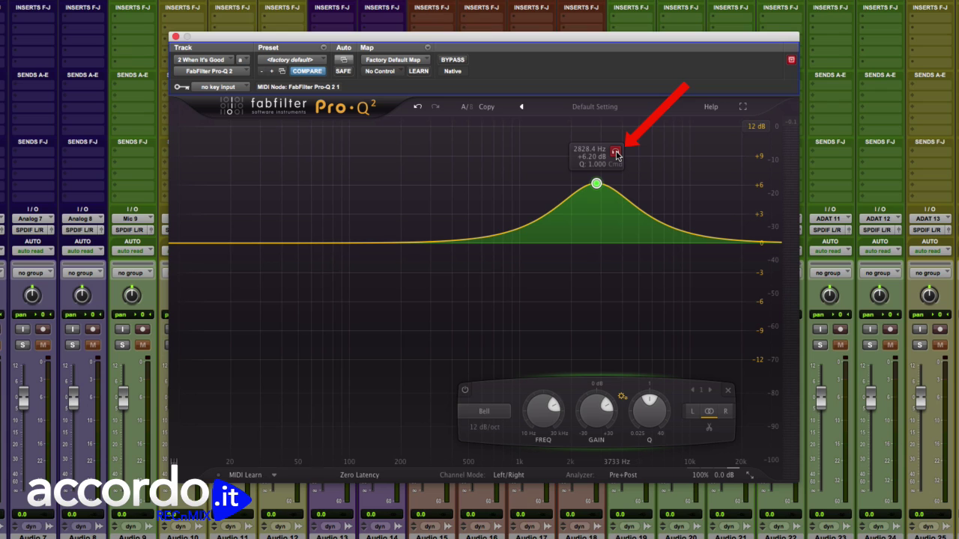
click(616, 153)
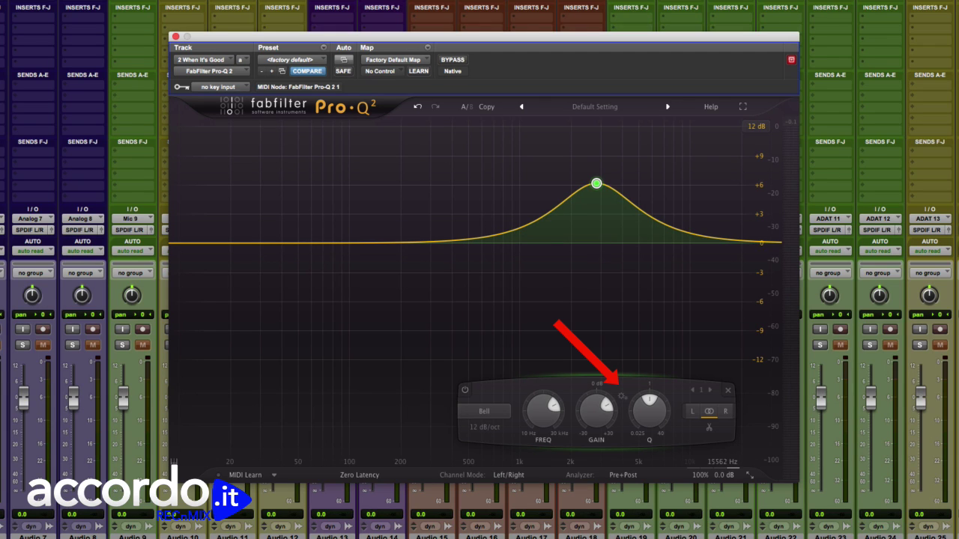
scroll(599, 417, up, 2)
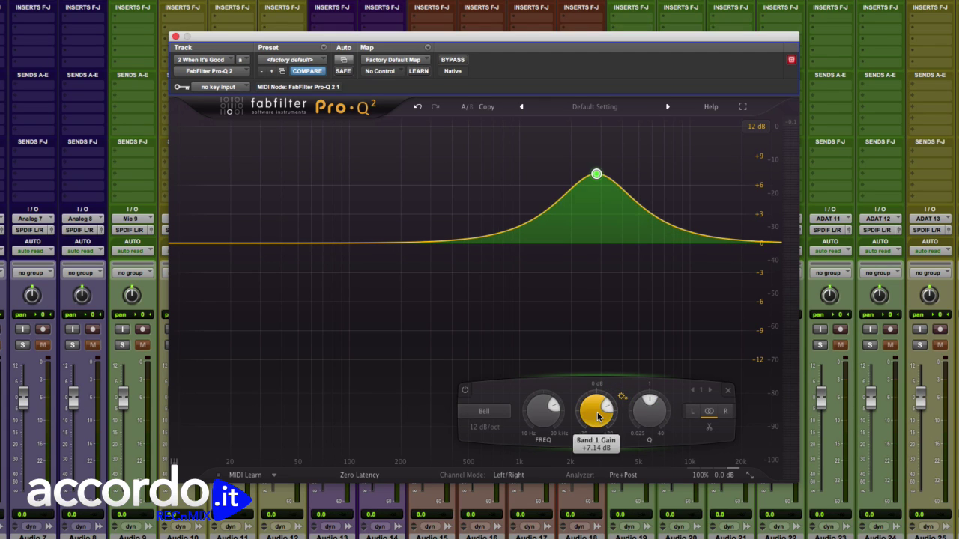
drag(599, 417, 592, 470)
double_click(596, 410)
- Switch the band's shape through Notch and Band Pass to Tilt Shelf, and swing its gain up to about +4.6 dB and back down
click(499, 412)
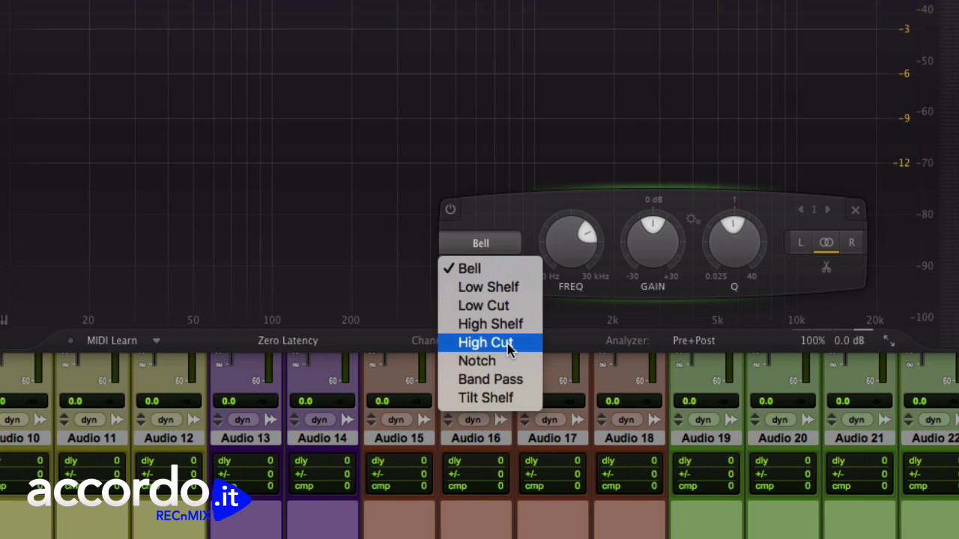
click(498, 362)
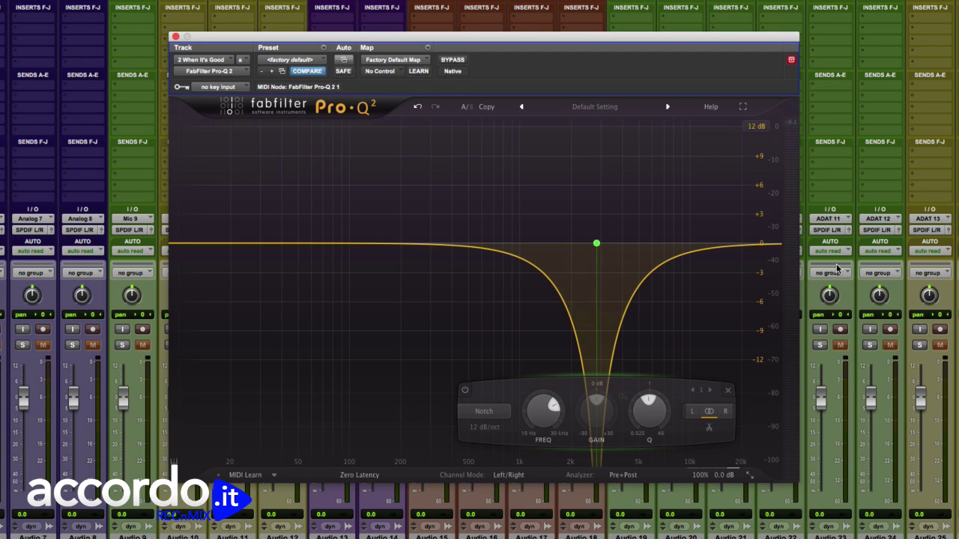
scroll(489, 417, down, 1)
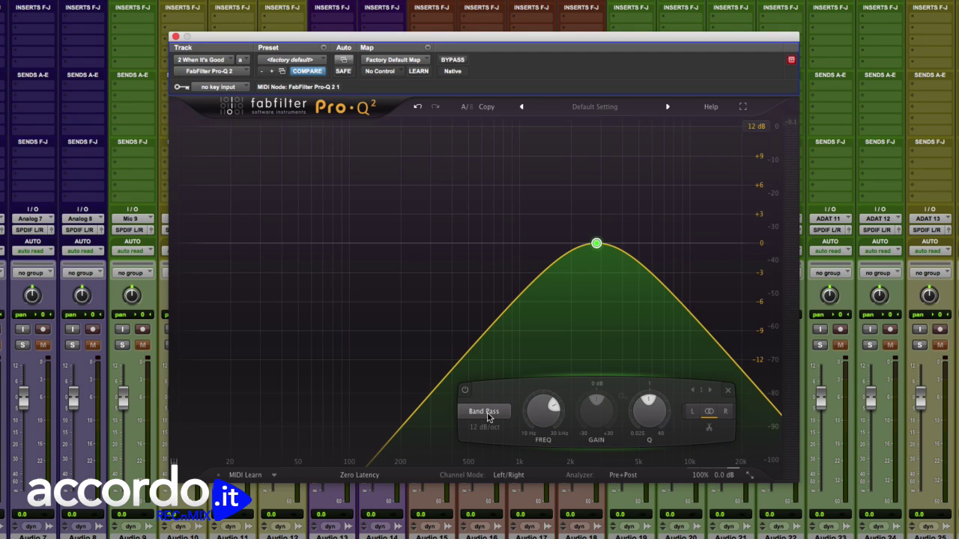
scroll(489, 418, down, 1)
drag(596, 411, 599, 361)
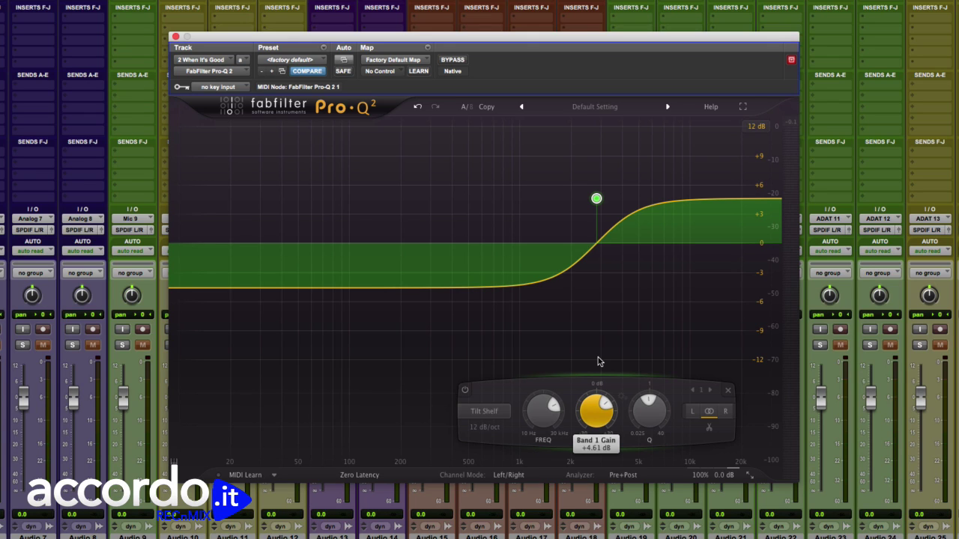
drag(598, 357, 588, 416)
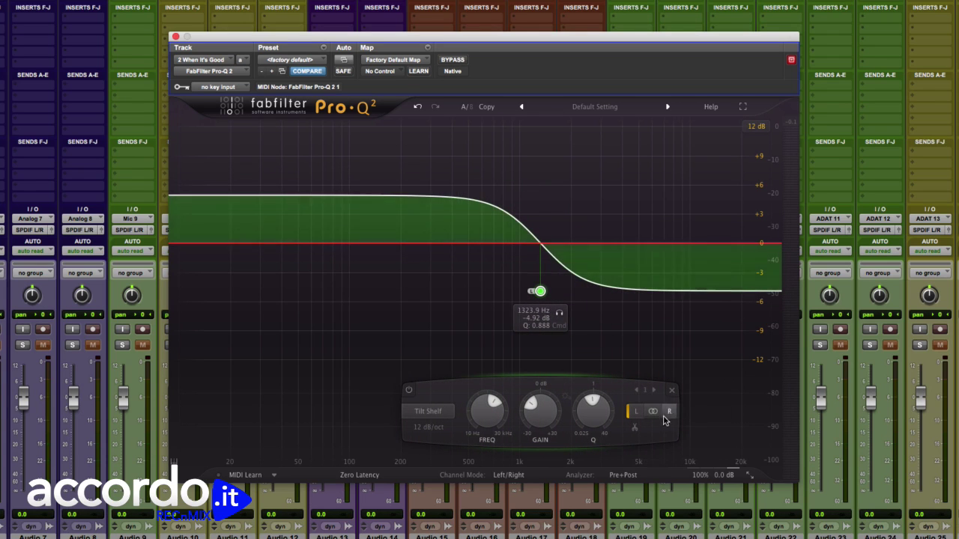
- Assign the tilt shelf to the right channel and make a second one at a higher frequency with about −3 dB gain
click(669, 411)
drag(542, 291, 658, 272)
- Set the channel mode to Mid/Side and assign the second tilt shelf to Mid and back to Side
click(509, 475)
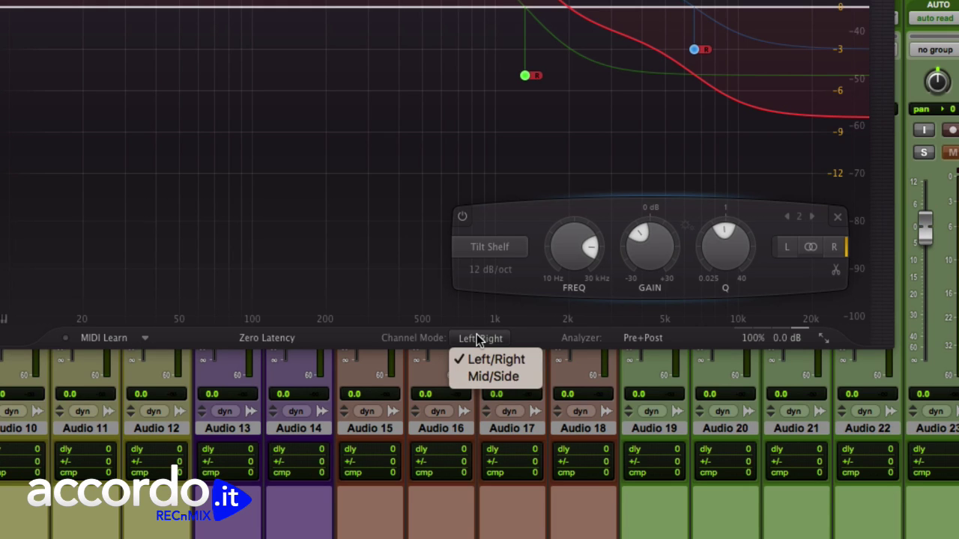
click(493, 377)
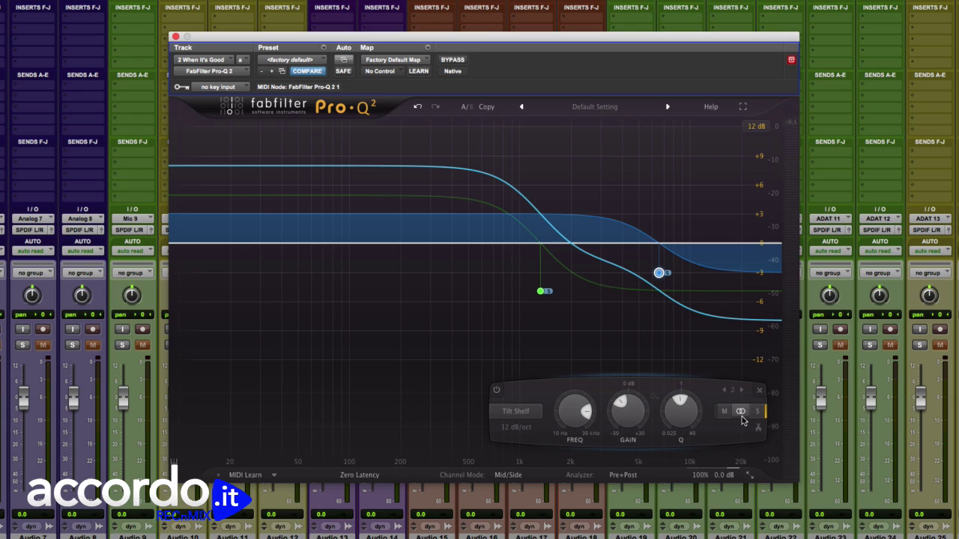
click(723, 412)
click(758, 412)
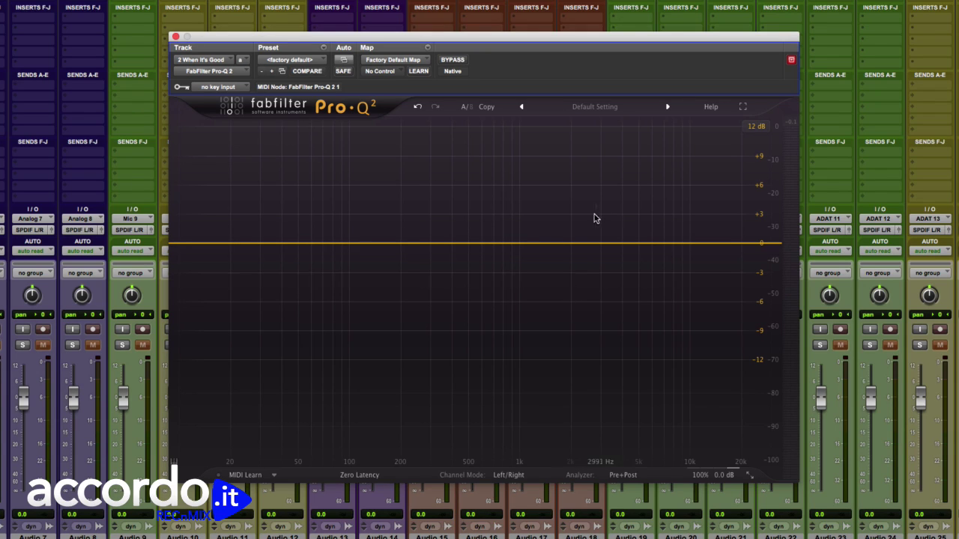
- Add four bell bands: a high-frequency boost, +2.3 dB at about 128 Hz, a −3 dB low-mid cut, and −11.2 dB at about 1300 Hz
double_click(657, 223)
double_click(366, 222)
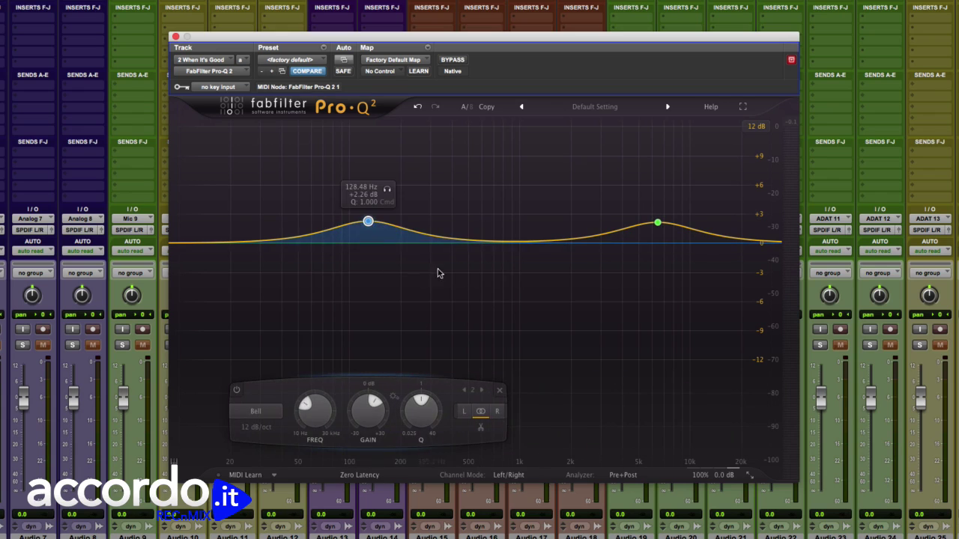
double_click(444, 273)
double_click(538, 353)
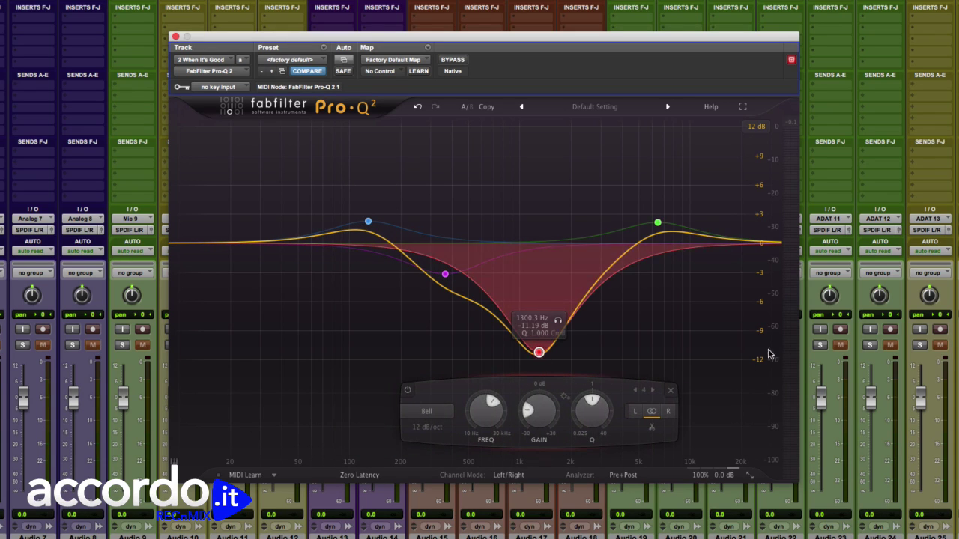
- Add a high shelf above 10 kHz, a +2.7 dB low shelf at about 27 Hz, and high cut and low cut filters at the spectrum's ends
double_click(695, 212)
drag(694, 212, 699, 210)
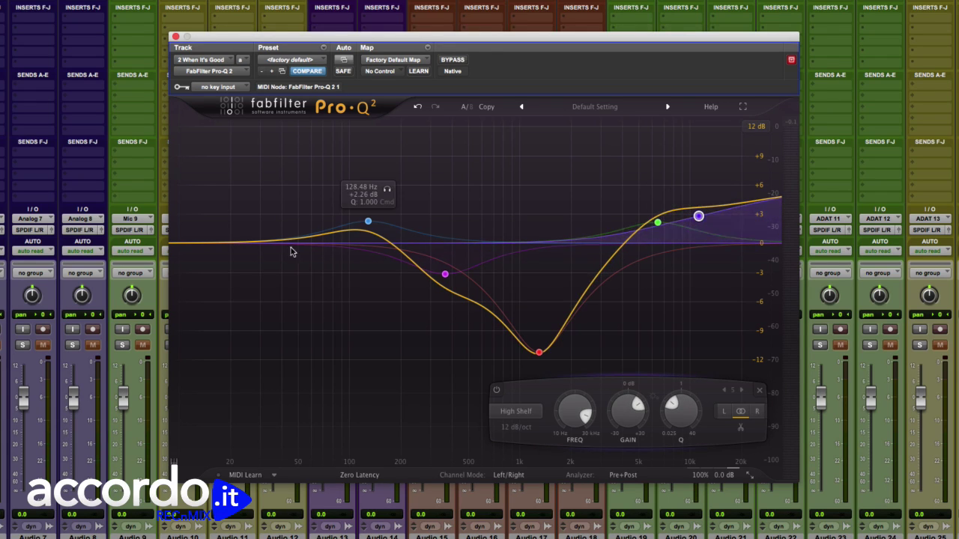
double_click(252, 219)
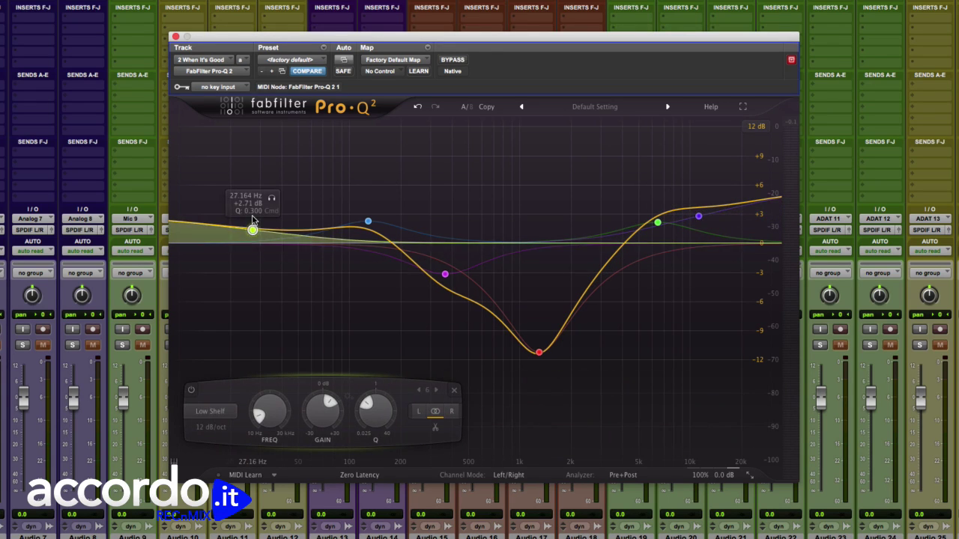
double_click(764, 200)
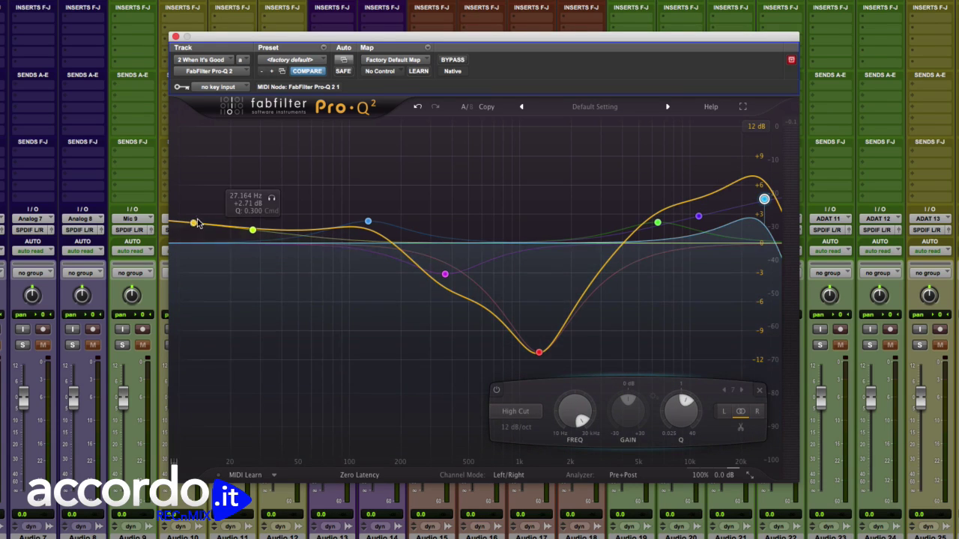
double_click(187, 226)
- Select the low shelf and the two low-frequency bell bands together and adjust their gain, frequency and Q as a group
click(317, 239)
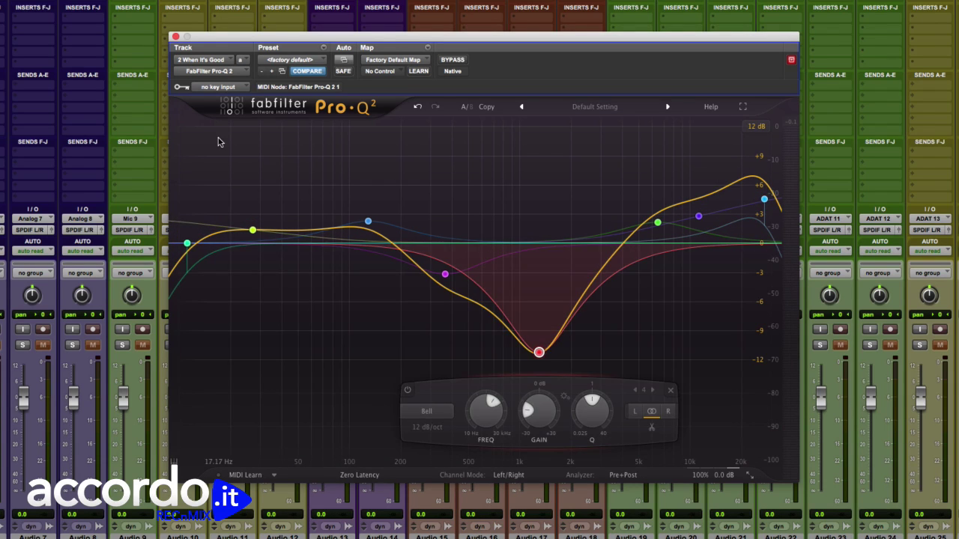
drag(221, 159, 487, 320)
mouse_move(355, 401)
mouse_down()
mouse_move(364, 392)
mouse_move(365, 407)
mouse_move(365, 386)
mouse_up()
mouse_move(302, 408)
mouse_down()
mouse_move(307, 389)
mouse_move(301, 405)
mouse_move(304, 398)
mouse_up()
mouse_move(417, 400)
mouse_down()
mouse_move(418, 376)
mouse_move(417, 397)
mouse_up()
- Adjust the output settings, enabling auto gain and phase inversion and showing the level meter
click(660, 419)
drag(714, 453, 718, 405)
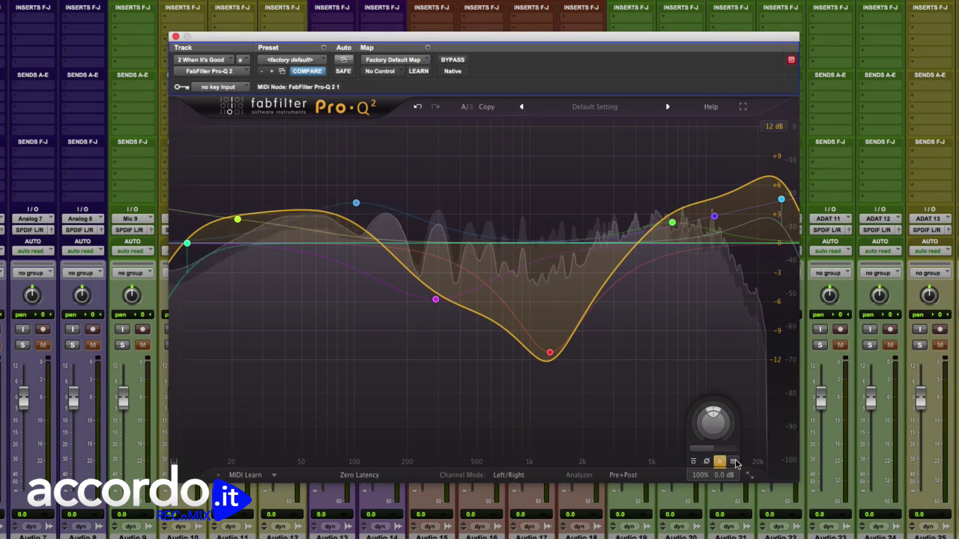
click(734, 462)
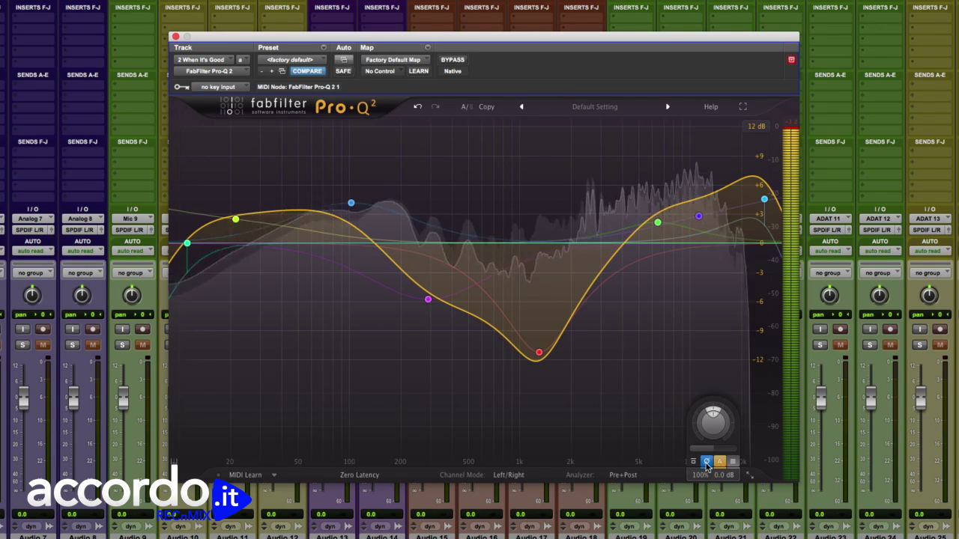
- Show the analyzer's post-EQ spectrum alone, the pre-EQ spectrum alone, and both together again
click(624, 475)
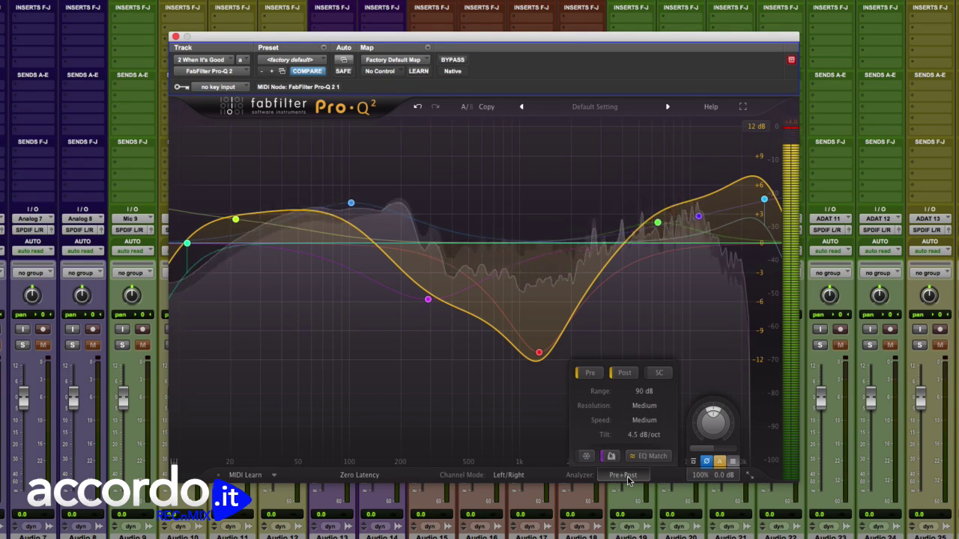
click(627, 373)
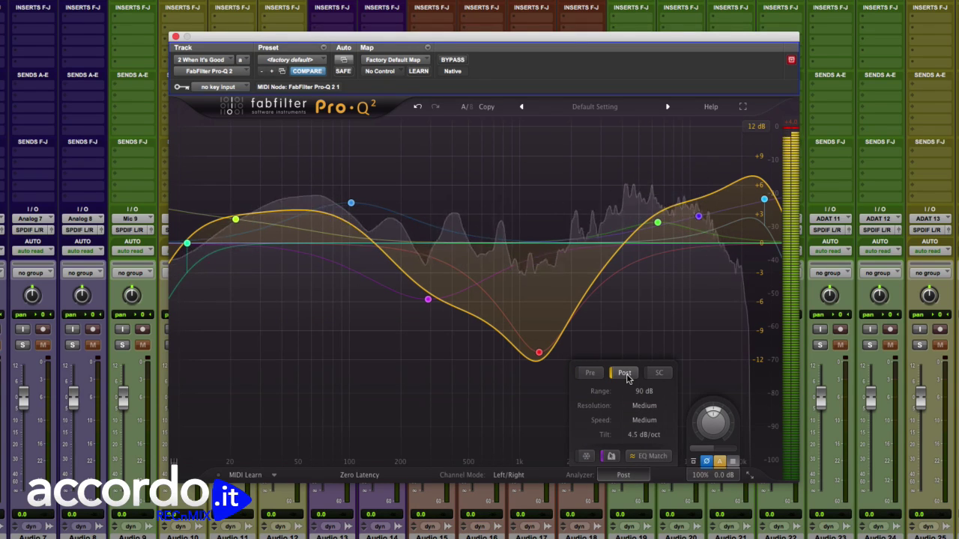
click(590, 373)
click(626, 373)
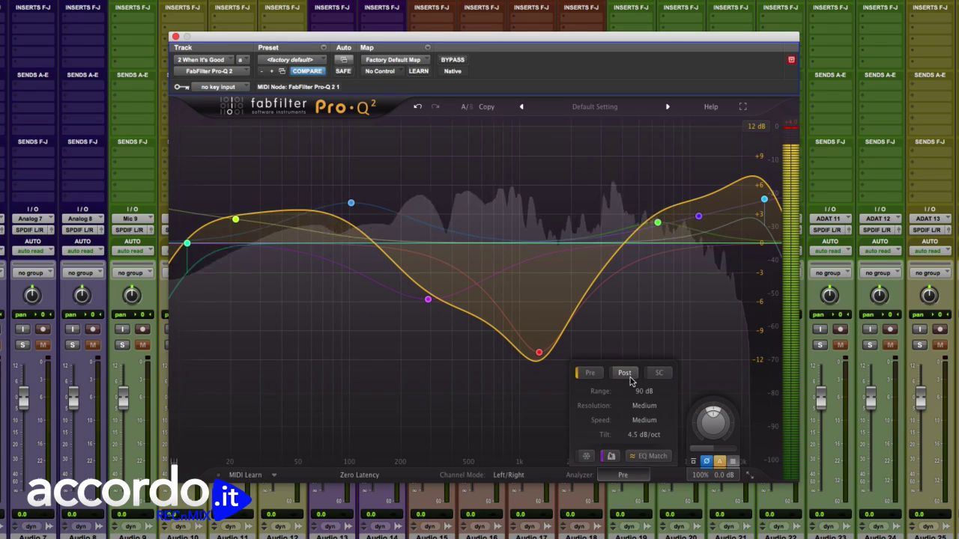
- Review the analyzer's resolution, range and speed options, and set its tilt to 4.5 dB/oct after trying 0 dB/oct
click(644, 406)
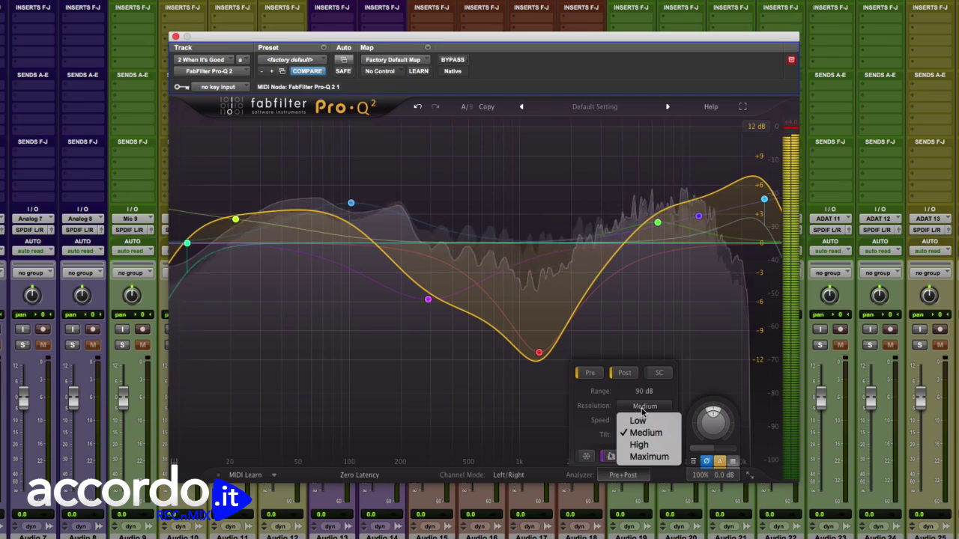
click(642, 411)
click(644, 391)
click(648, 414)
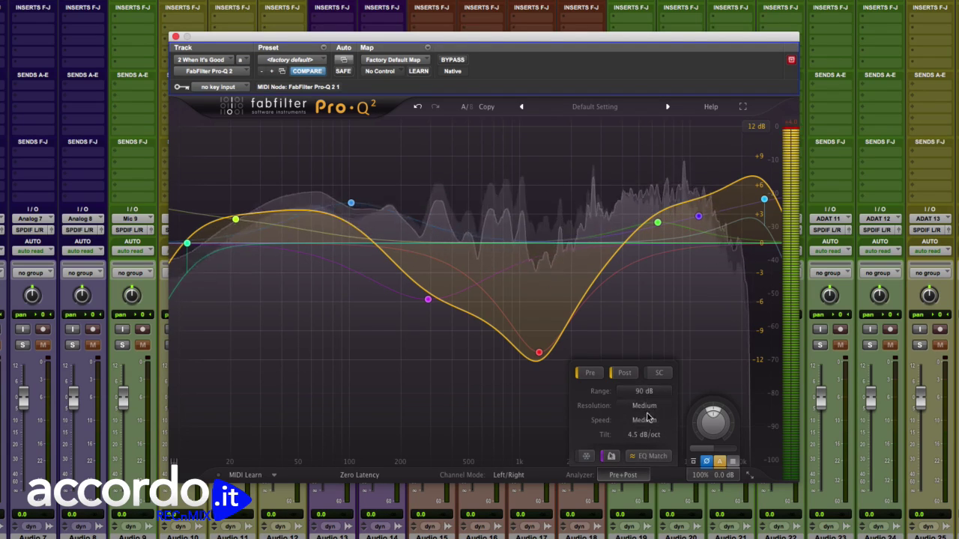
click(646, 423)
click(647, 434)
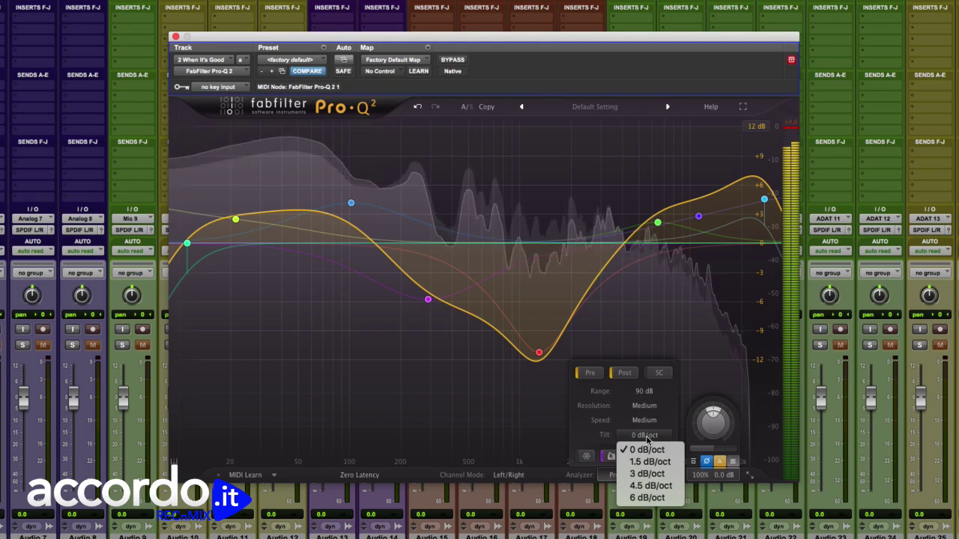
click(650, 485)
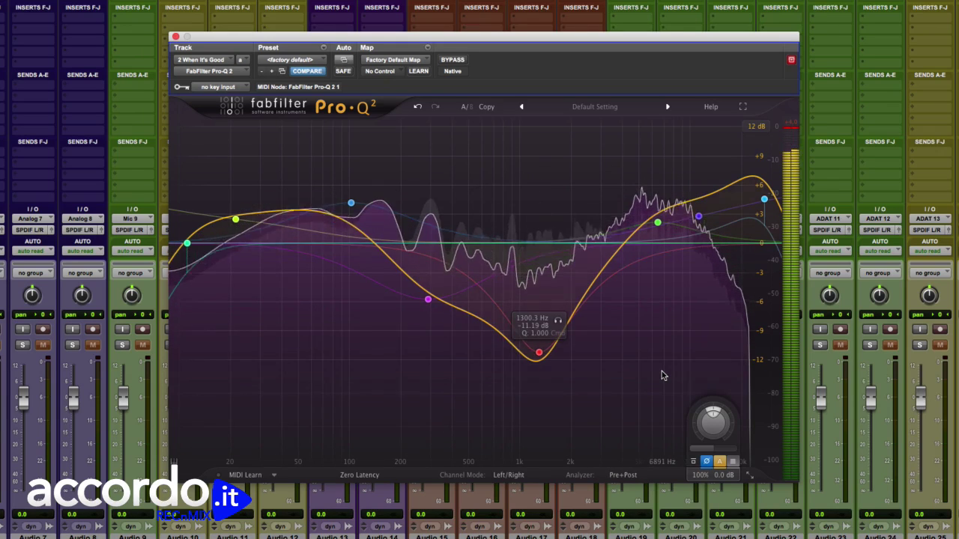
- Grab the spectrum peak near 7 kHz and pull it down into a narrow cut of about −30 dB
mouse_move(661, 372)
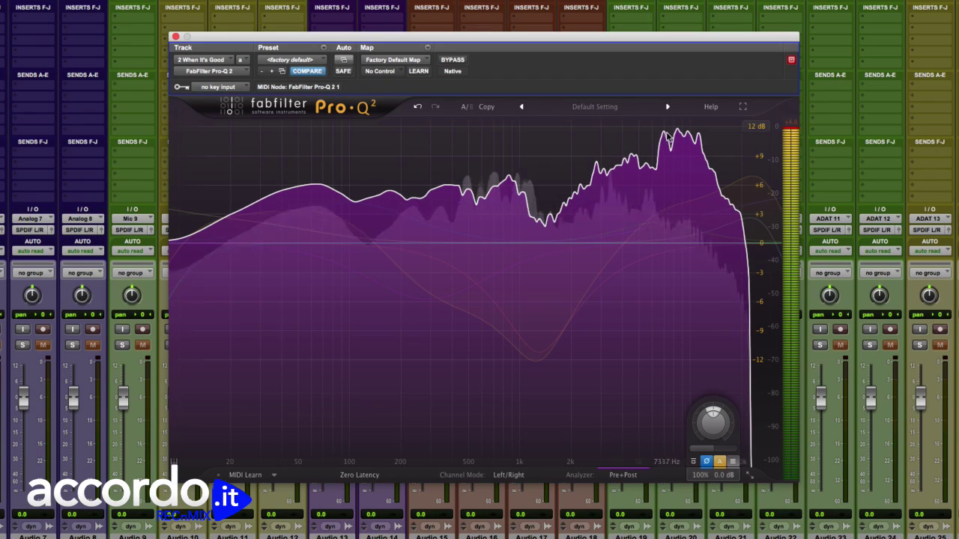
drag(663, 209, 672, 246)
double_click(662, 209)
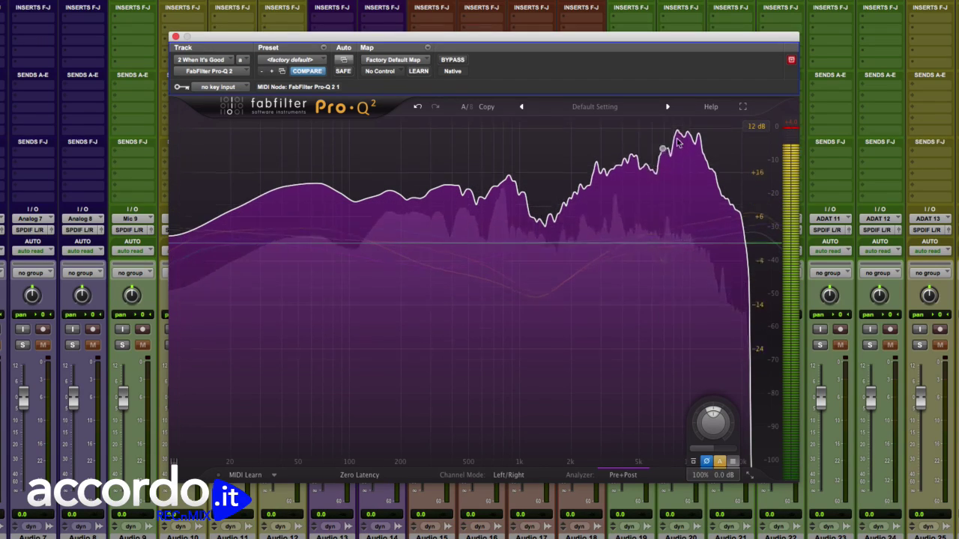
key(super+z)
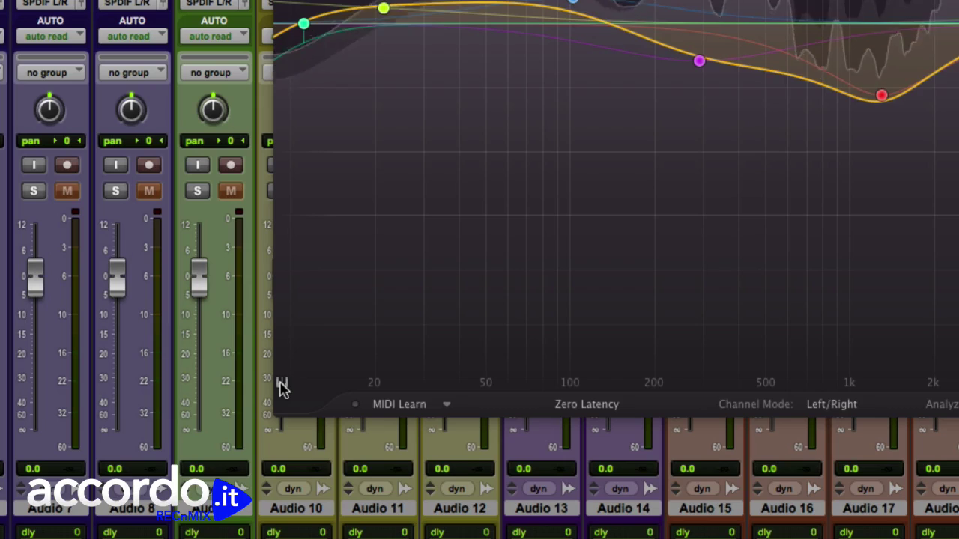
- Turn on the piano keyboard display and zoom the frequency axis in on the range between the purple and red bands
click(282, 386)
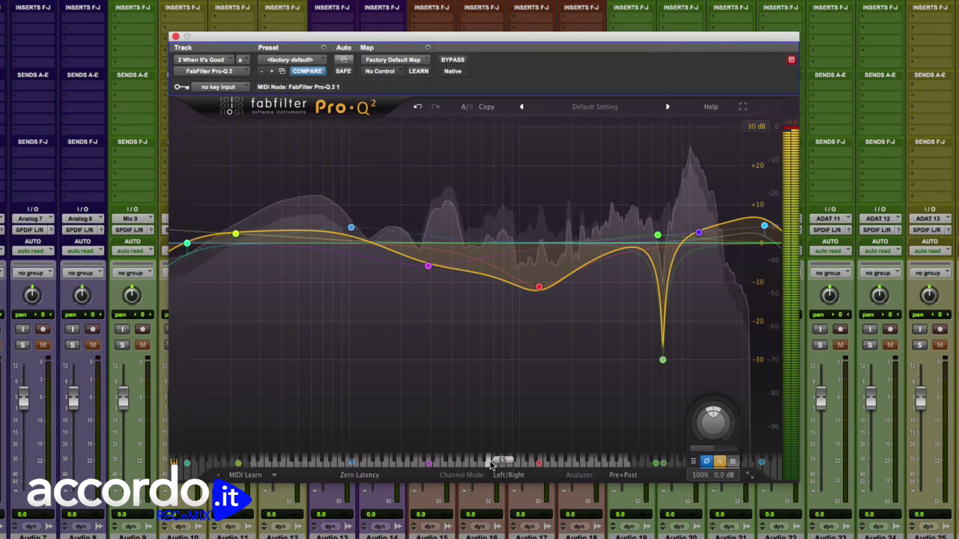
drag(491, 464, 495, 385)
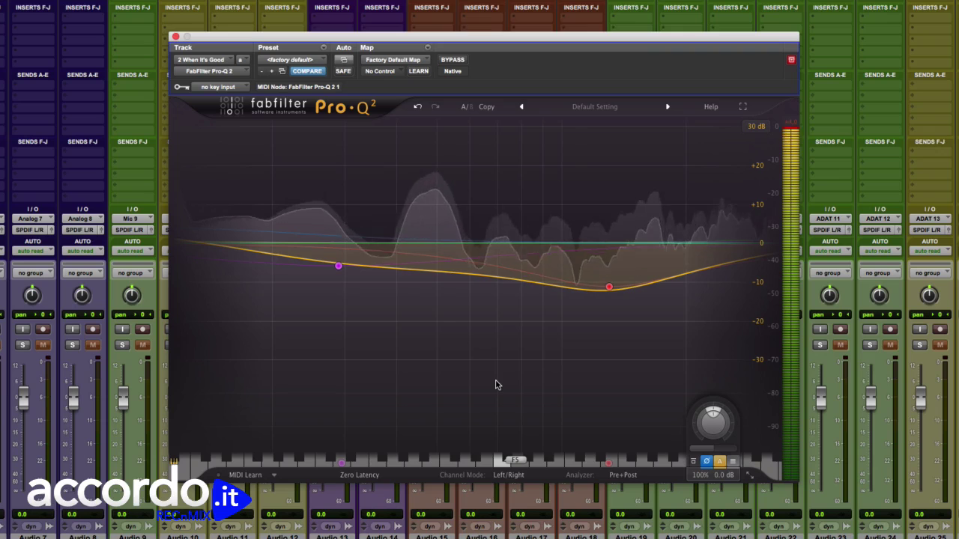
drag(502, 381, 312, 396)
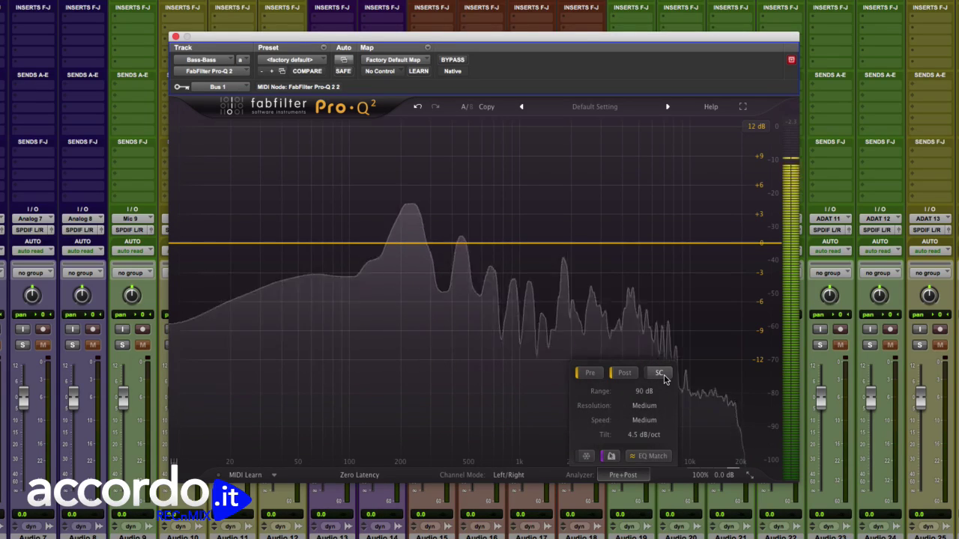
- Add the external side-chain spectrum to the Bass-Bass track's analyzer alongside the pre and post spectra
click(659, 373)
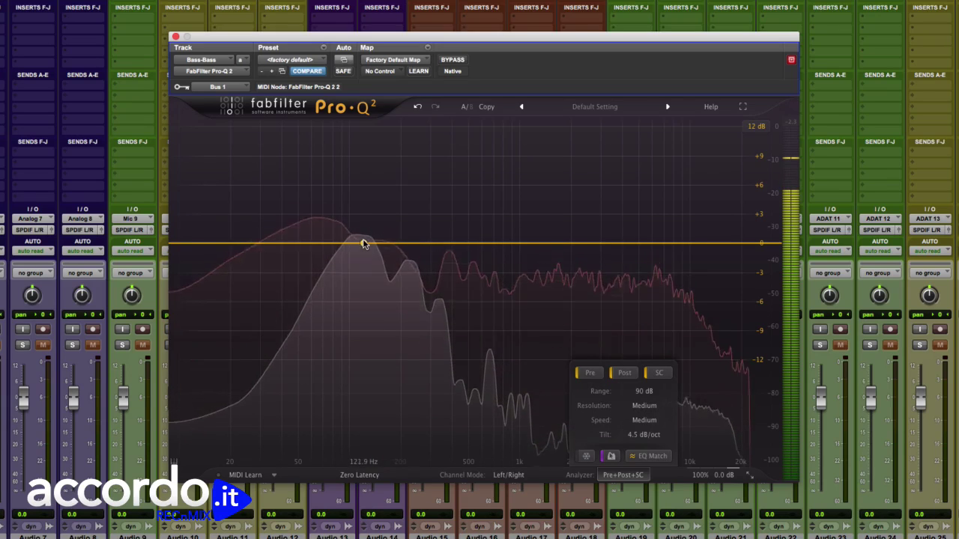
- Grab the bass track's spectrum near 122 Hz and pull it down into a cut
drag(363, 247, 361, 300)
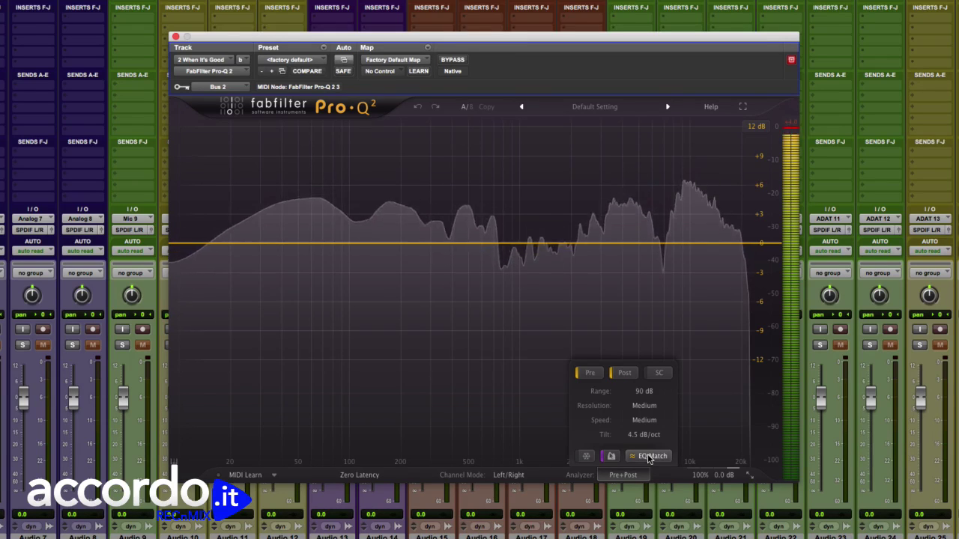
- Start EQ Match on the 2 When It's Good track, using the Side Chain signal as the reference spectrum
click(649, 457)
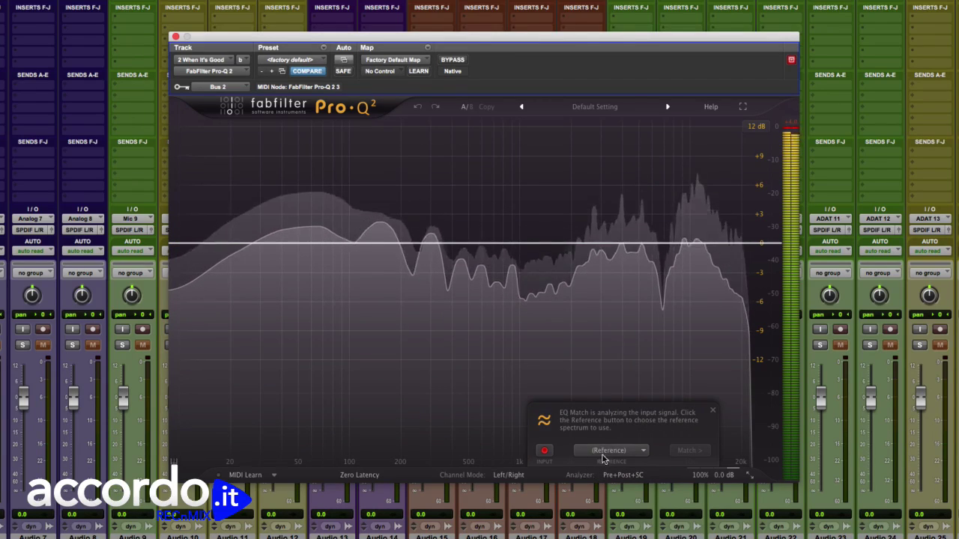
click(602, 453)
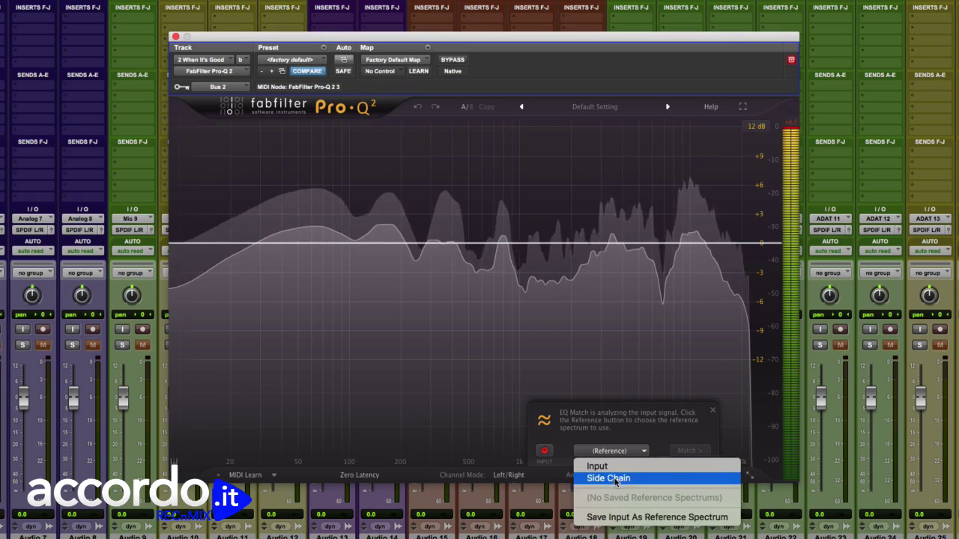
click(615, 478)
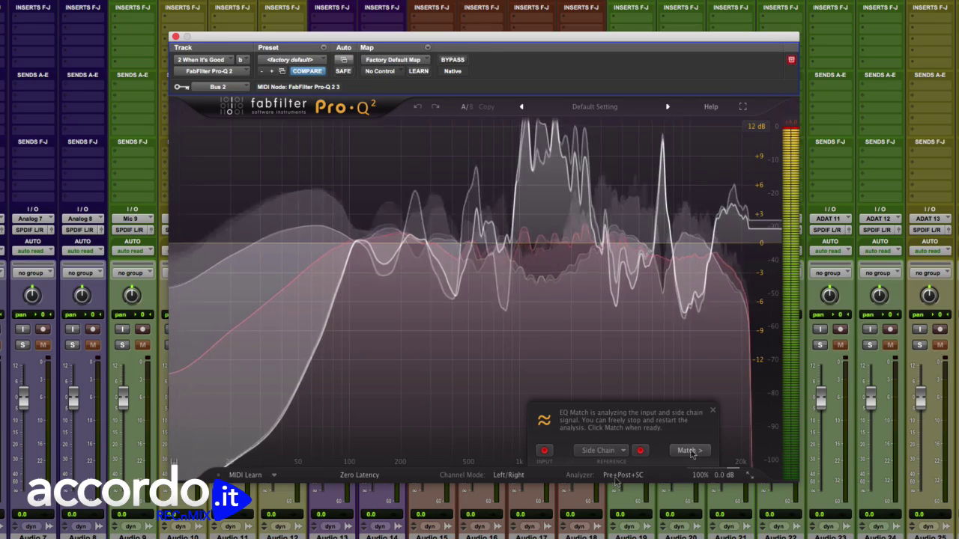
- Match the analyzed spectra with 11 EQ bands, finish the match and adjust the output settings
click(687, 451)
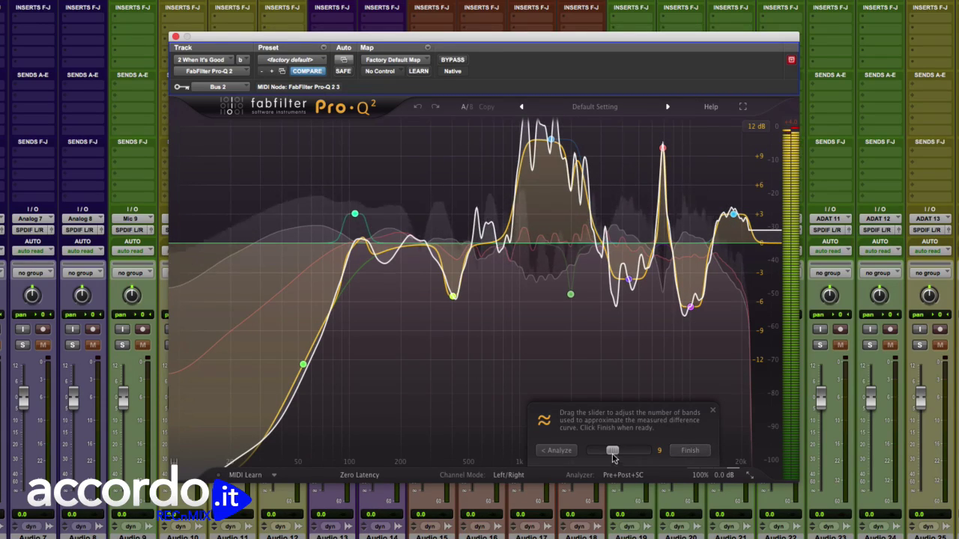
mouse_move(605, 455)
mouse_down()
mouse_move(652, 459)
mouse_move(619, 453)
mouse_up()
click(691, 450)
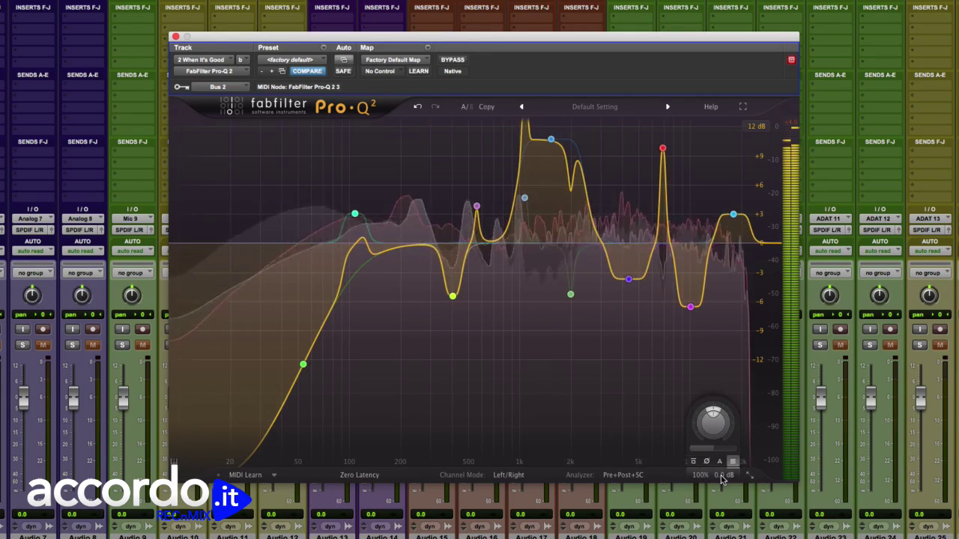
mouse_move(720, 449)
drag(711, 452, 631, 456)
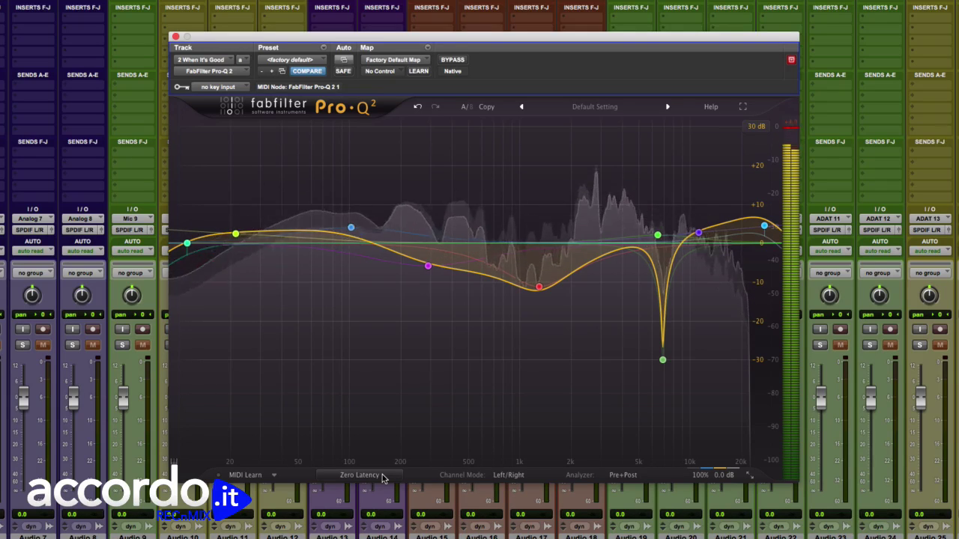
- Try Linear Phase processing, review its resolution options, and set the processing mode to Natural Phase
click(383, 478)
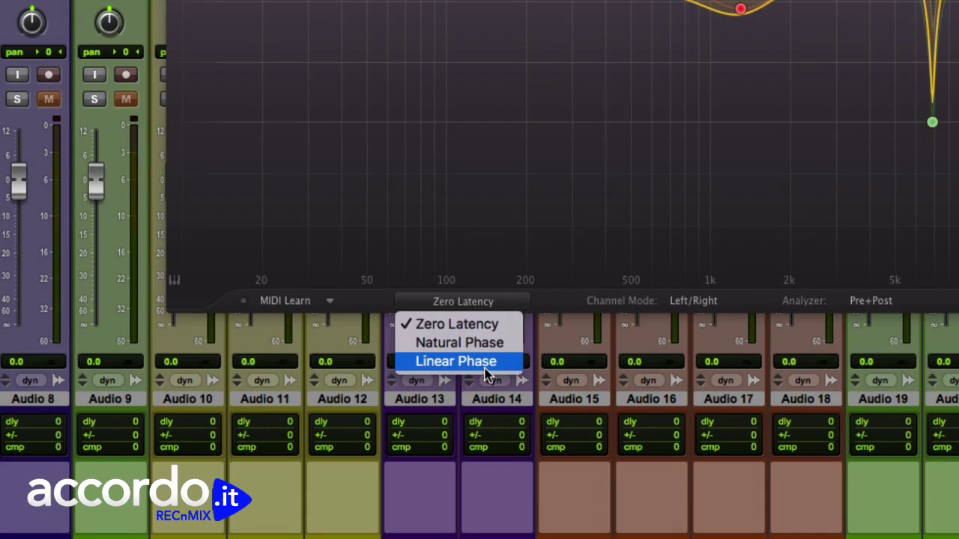
click(374, 523)
click(509, 301)
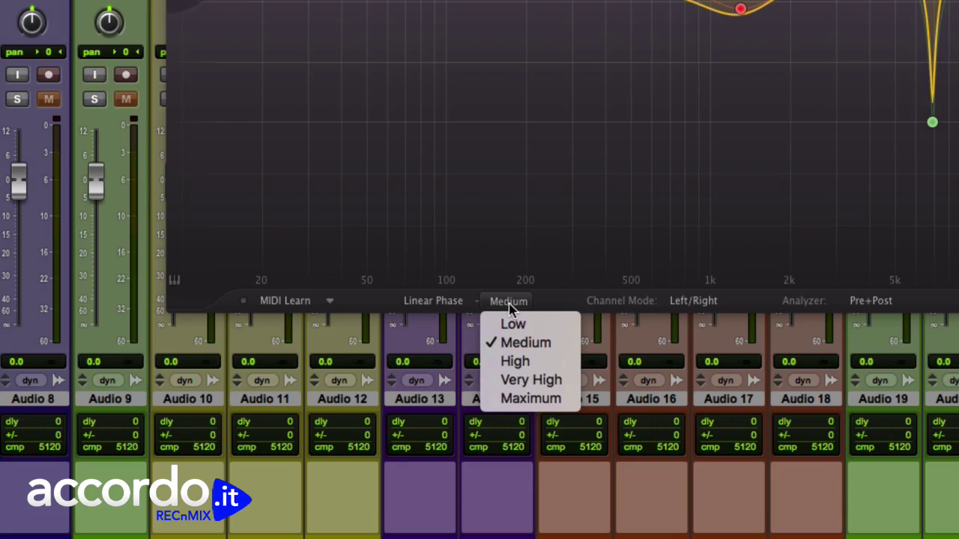
click(511, 305)
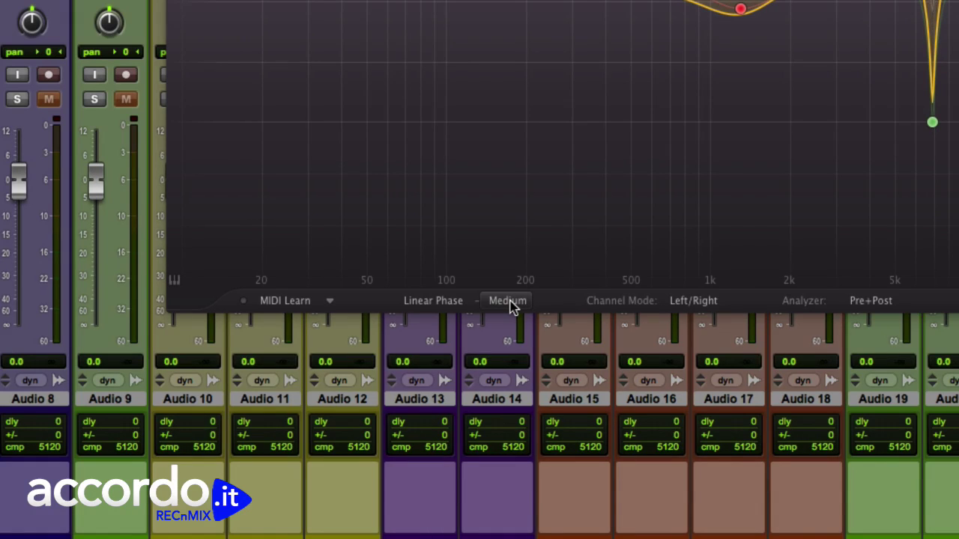
click(434, 300)
key(Return)
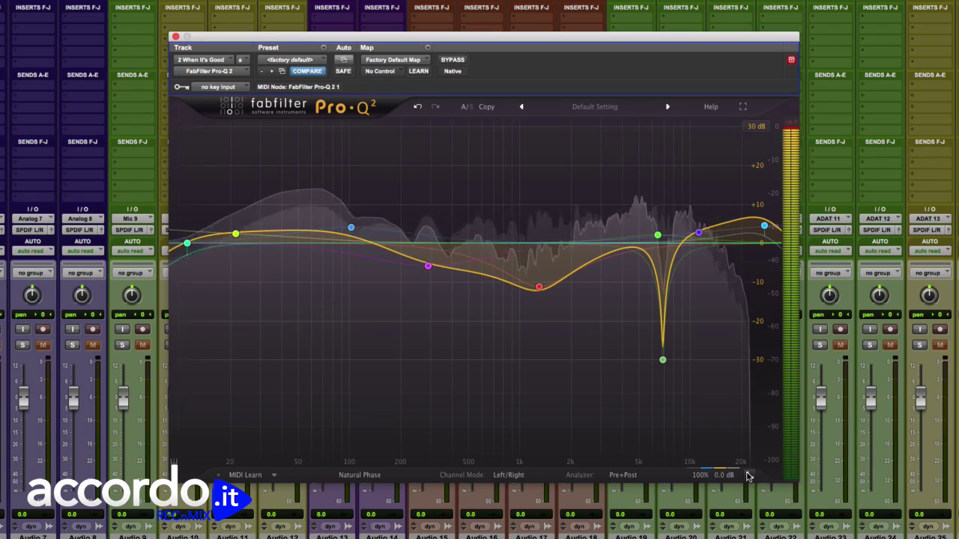
- Resize the plug-in interface to Small, to Medium, and back to Large
click(747, 477)
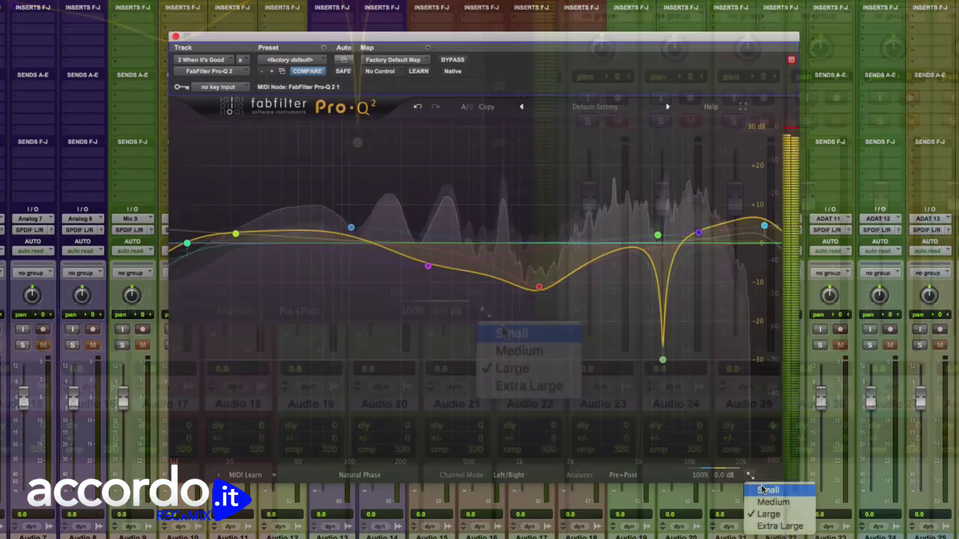
click(763, 489)
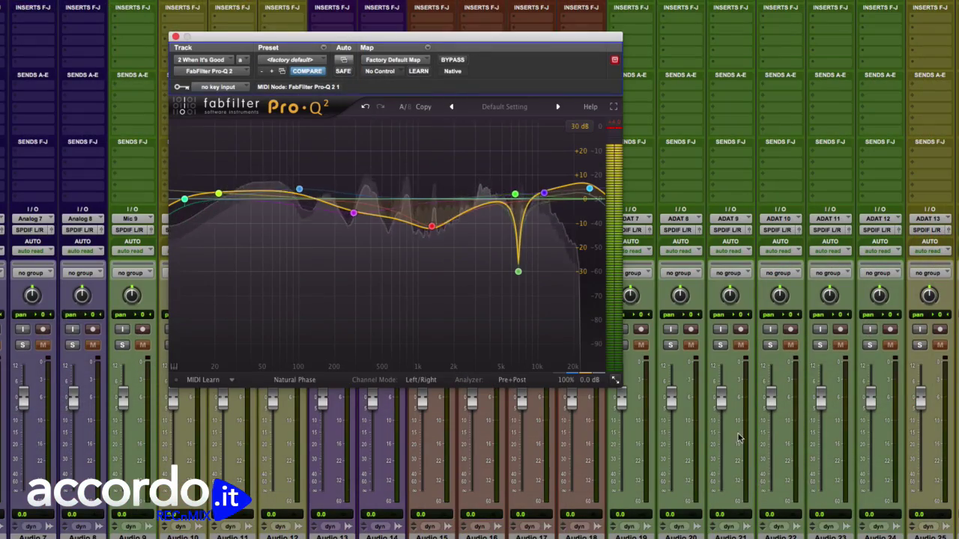
click(615, 380)
click(642, 406)
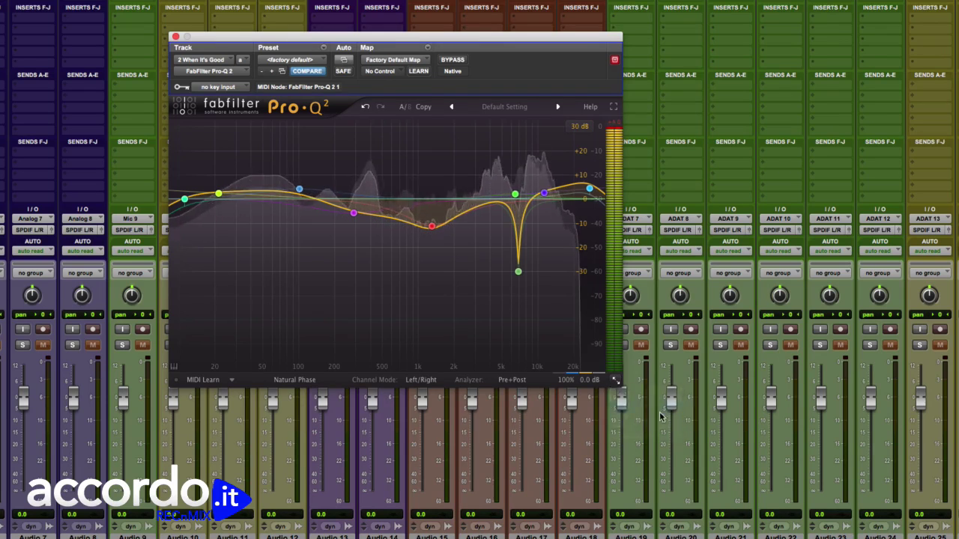
click(697, 417)
click(714, 457)
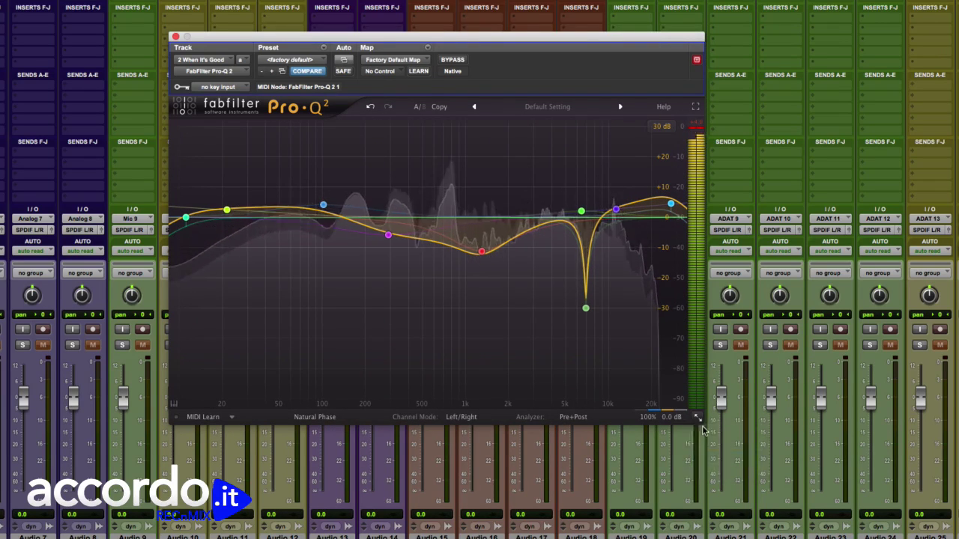
- Leave the interface size at Large and switch the equalizer to full-screen view
click(750, 477)
click(750, 478)
click(742, 106)
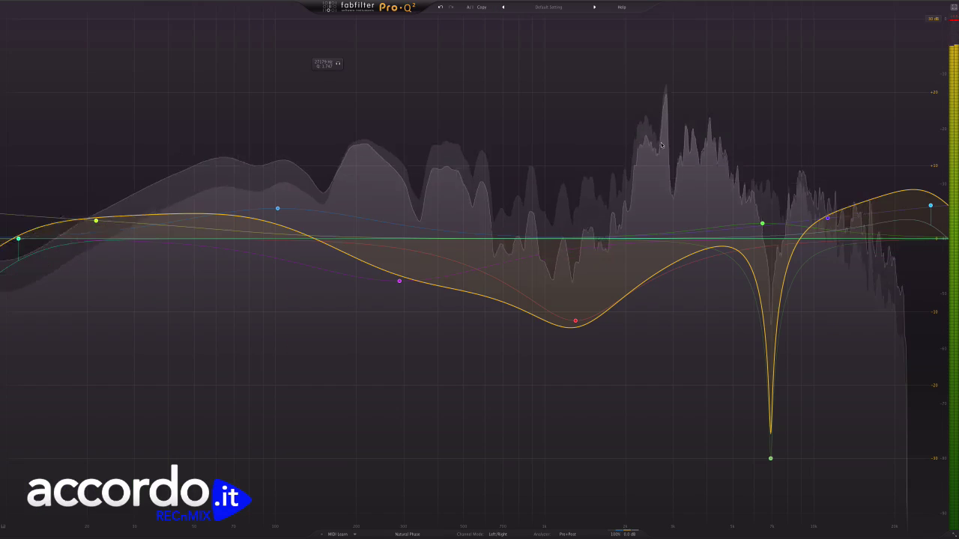